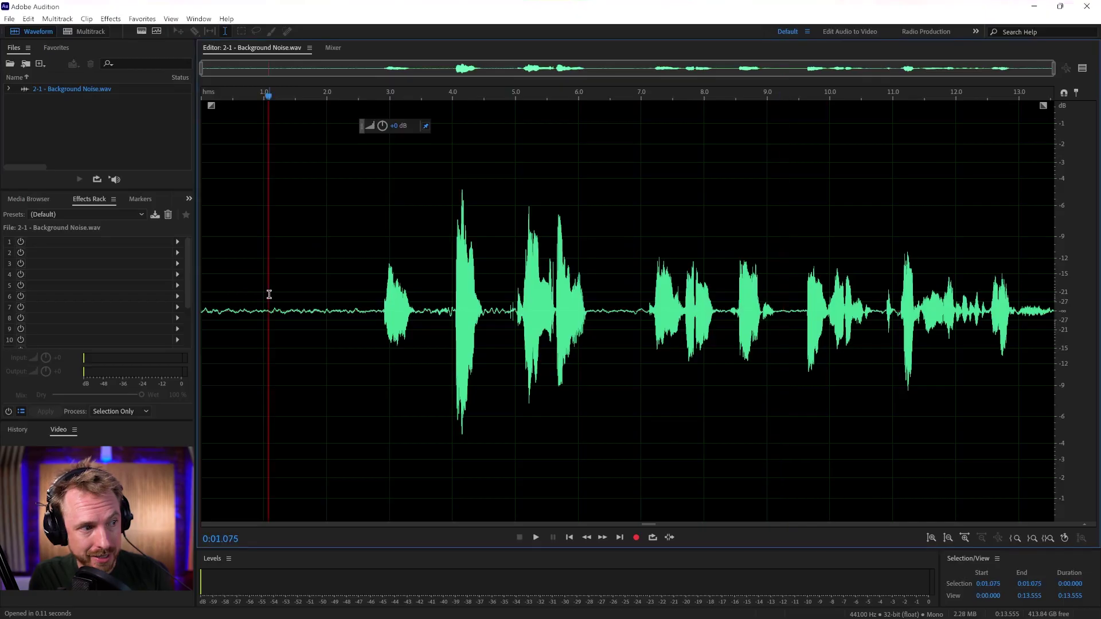
Step: Play the noisy clip, audition its speech-free opening alone, then select the whole file
{"action": "key", "text": "space"}
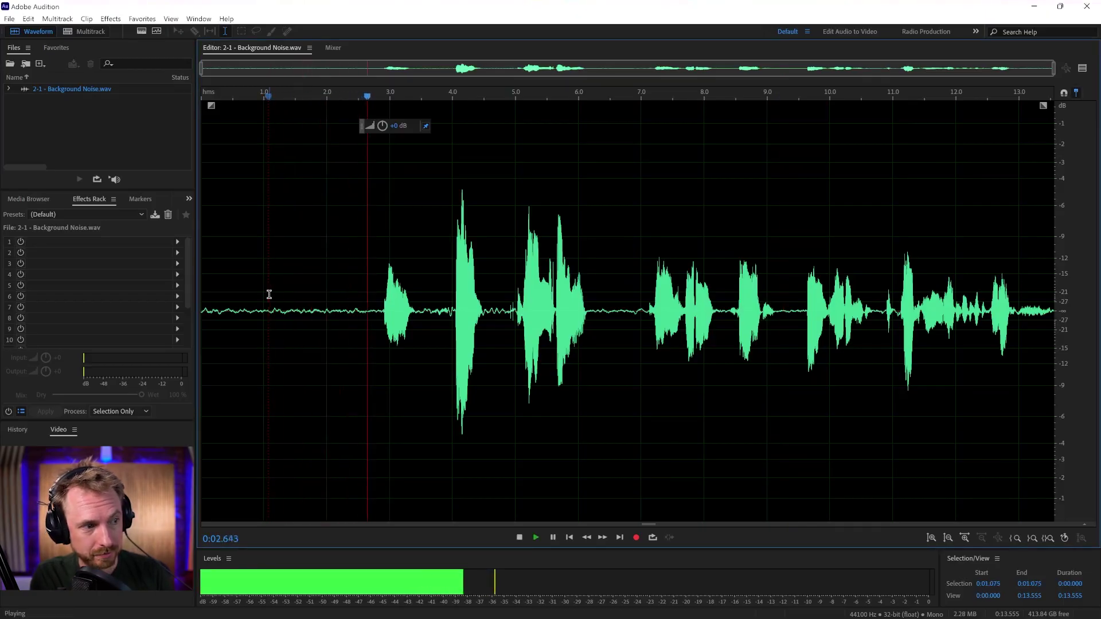
{"action": "key", "text": "space"}
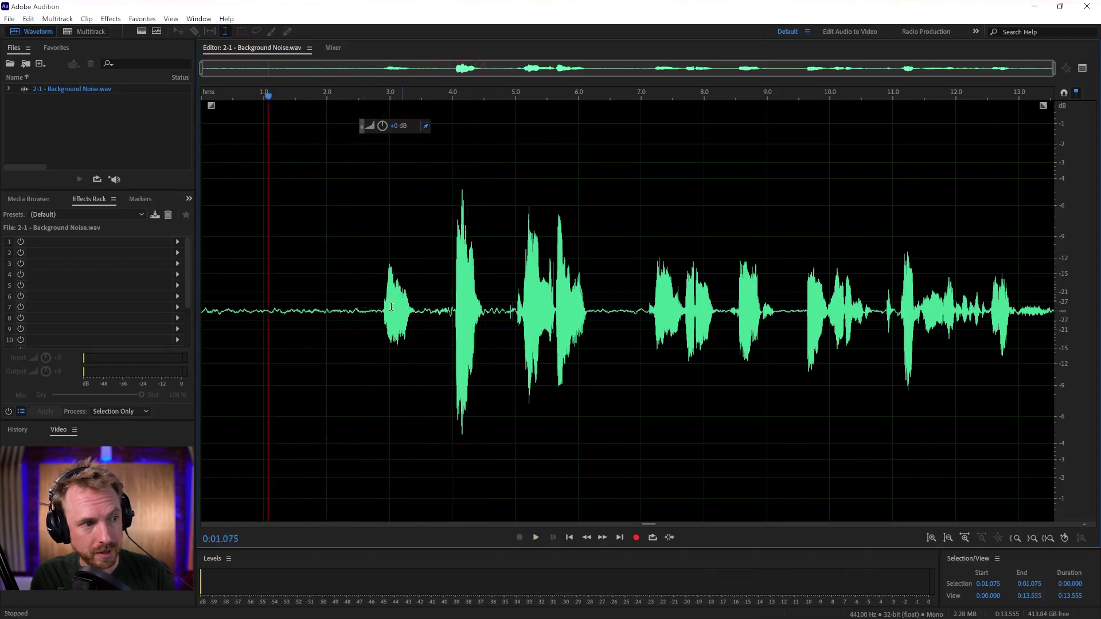
{"action": "left_click_drag", "start_coordinate": [384, 311], "coordinate": [236, 405]}
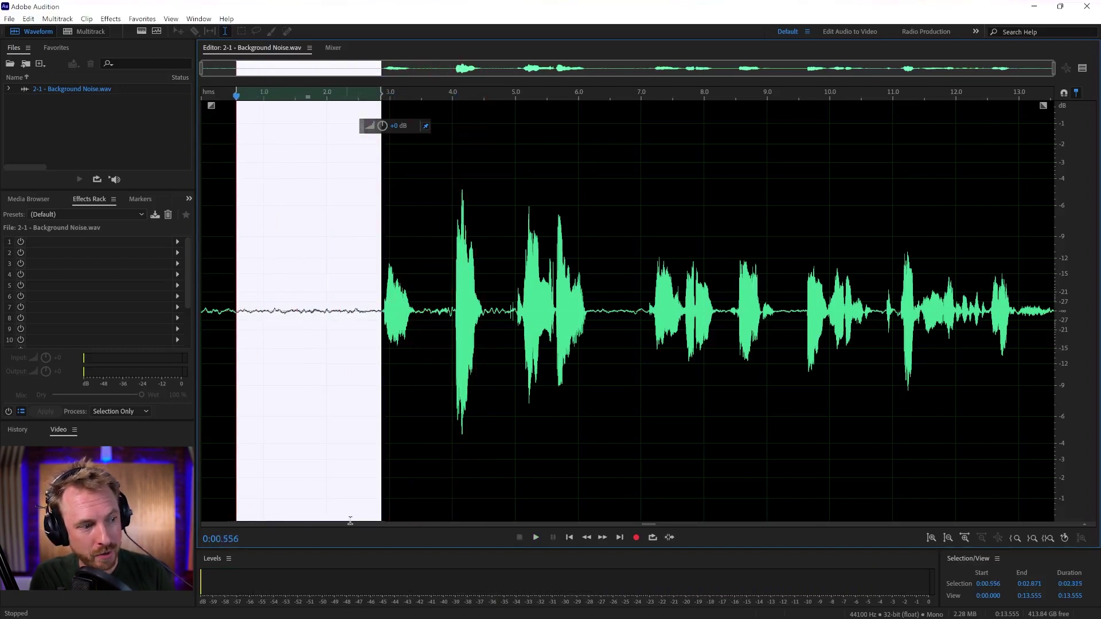
{"action": "key", "text": "space"}
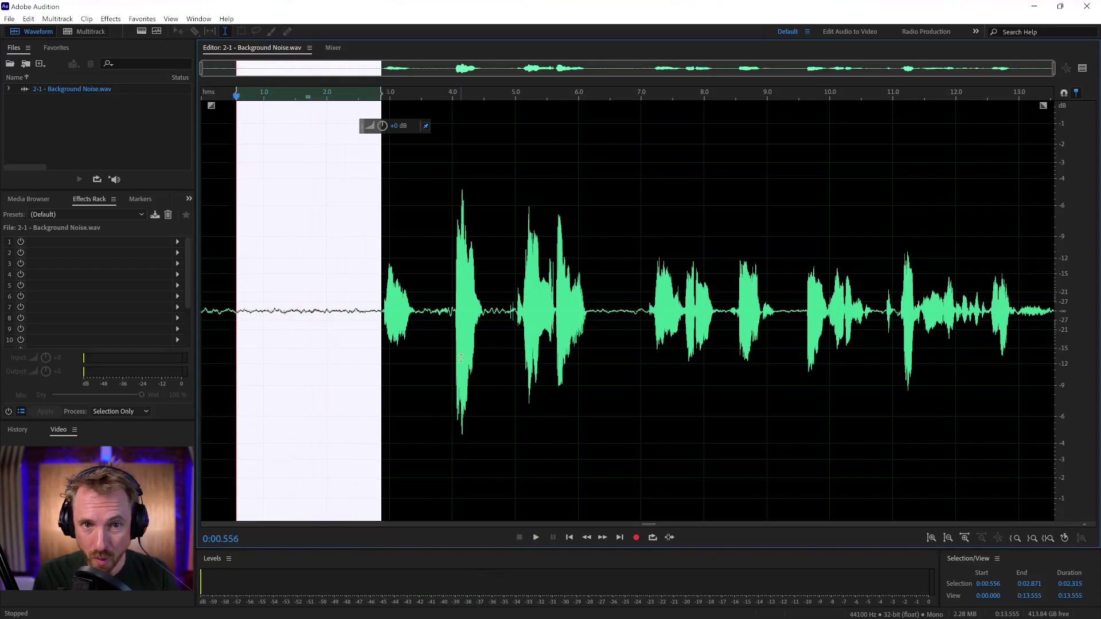
{"action": "key", "text": "ctrl+a"}
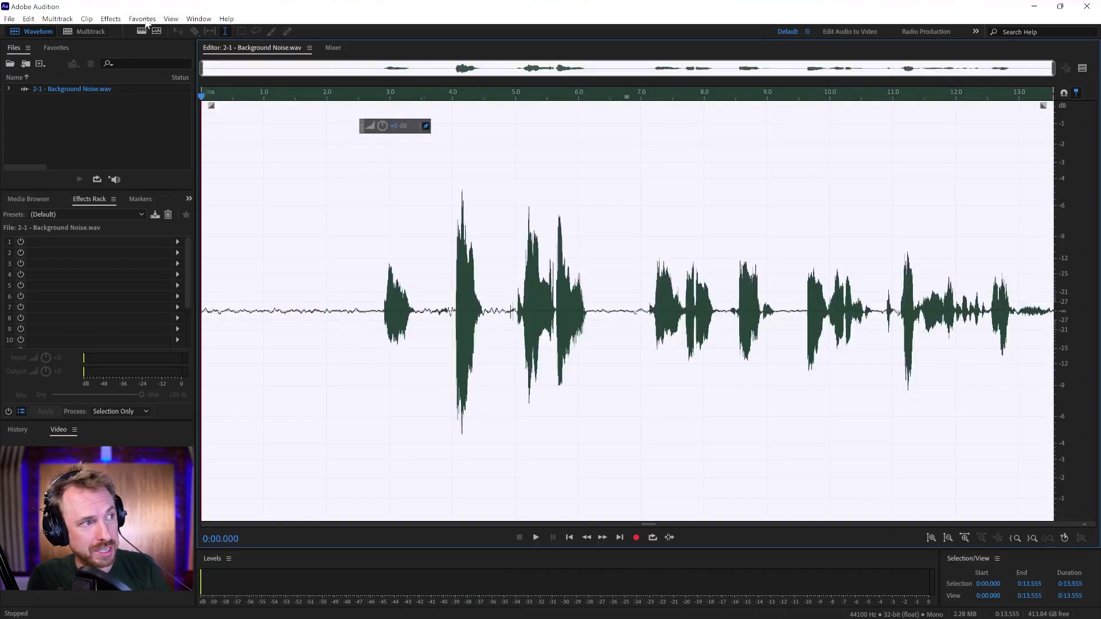
{"action": "left_click", "coordinate": [111, 17]}
{"action": "mouse_move", "coordinate": [162, 220]}
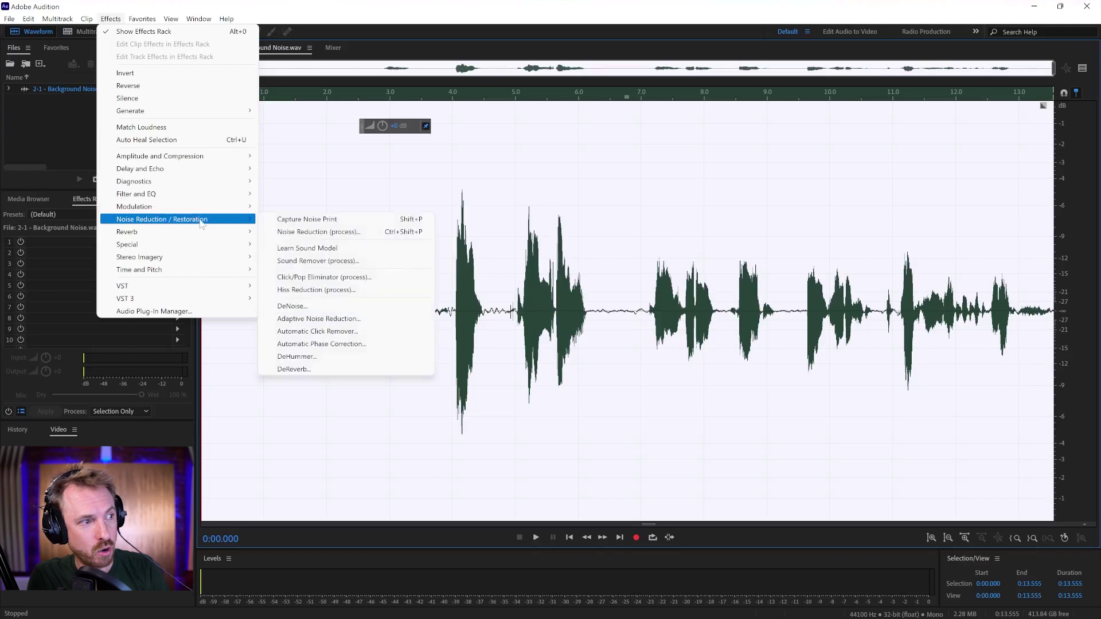
Step: Capture a Noise Reduction noise print from the speech-free opening, then select the entire file
{"action": "left_click", "coordinate": [317, 232]}
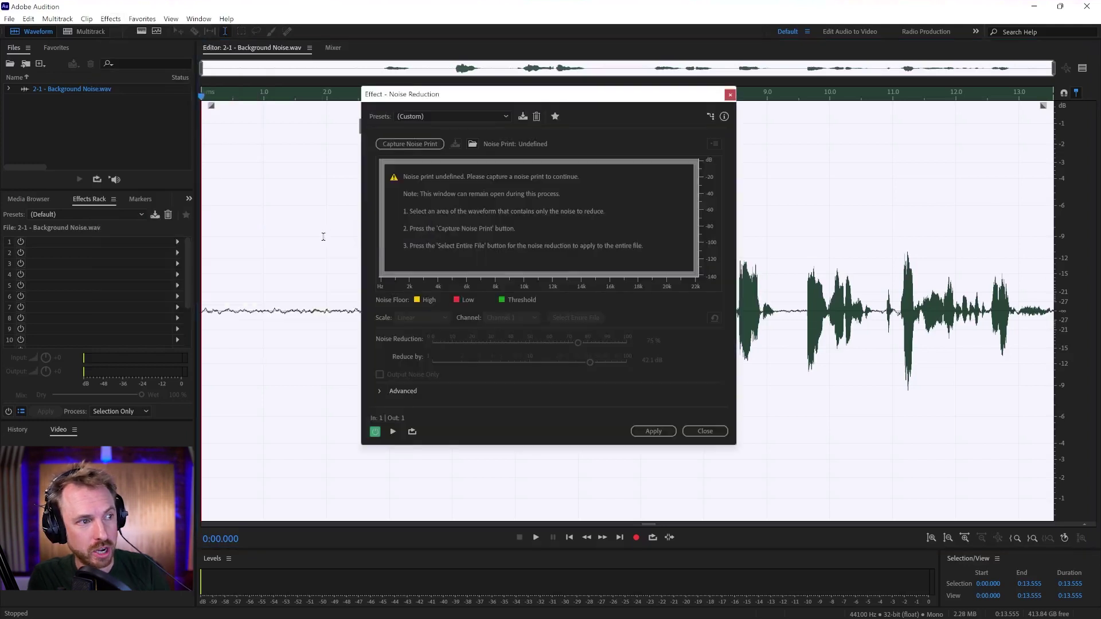
{"action": "left_click_drag", "start_coordinate": [405, 94], "coordinate": [583, 128]}
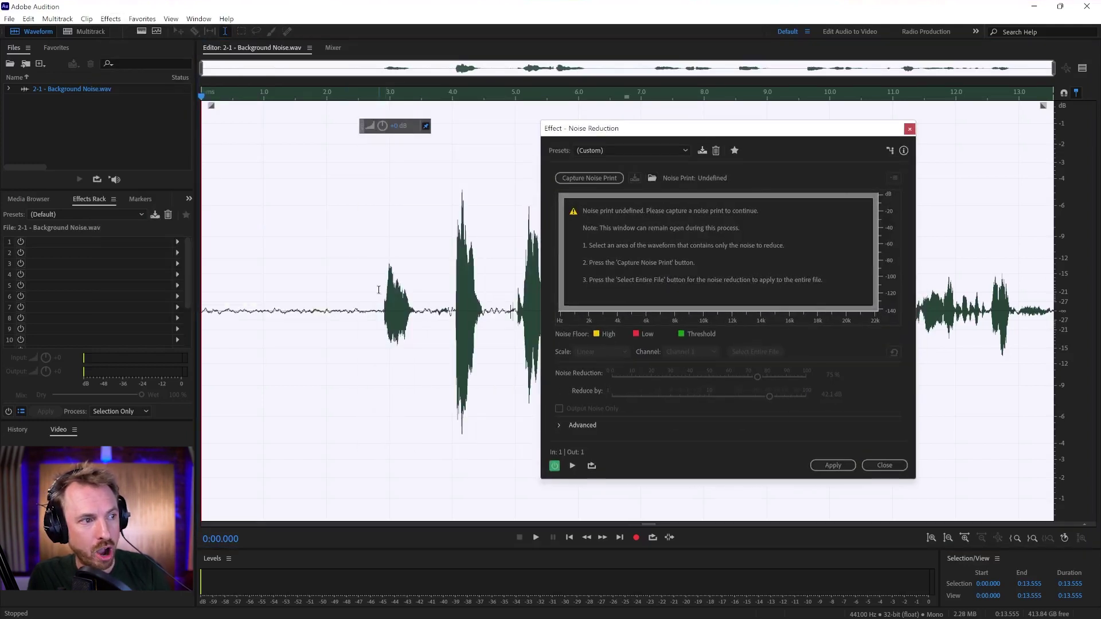
{"action": "left_click_drag", "start_coordinate": [375, 290], "coordinate": [255, 293]}
{"action": "left_click", "coordinate": [588, 177]}
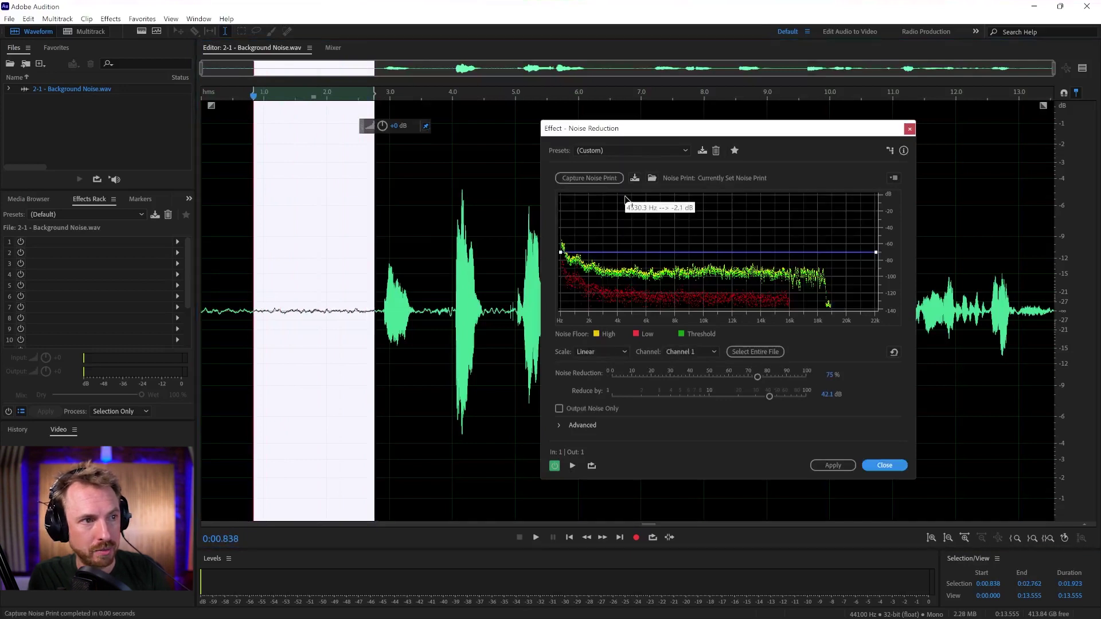
{"action": "double_click", "coordinate": [367, 273]}
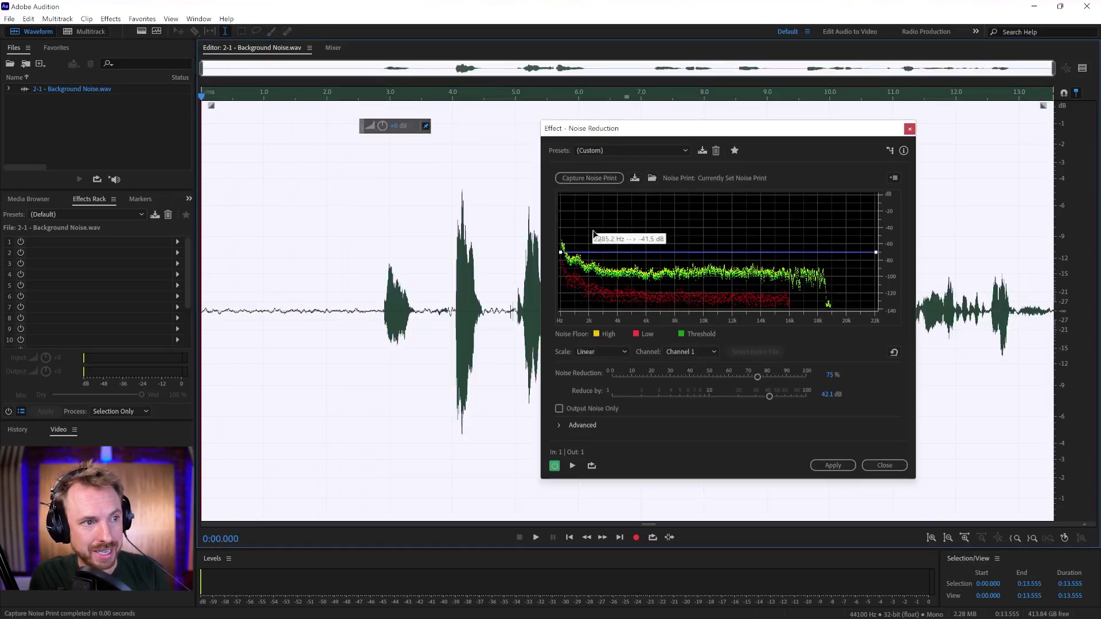
Step: Preview noise reduction at 80%, reducing by 61.2 dB, beside the original waveform
{"action": "left_click", "coordinate": [579, 254]}
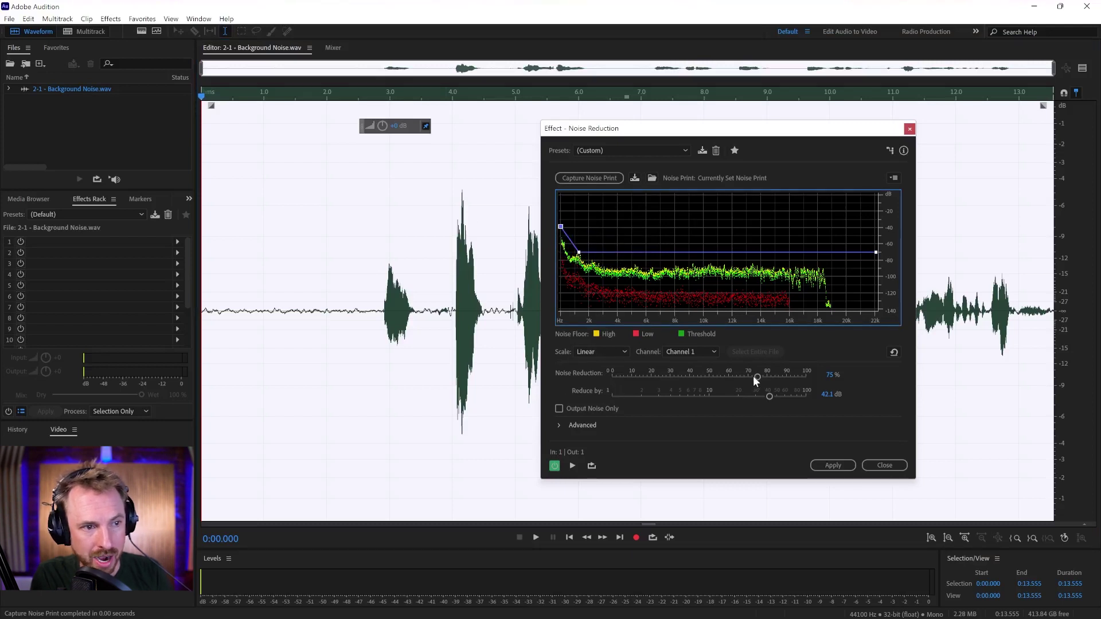
{"action": "left_click_drag", "start_coordinate": [756, 378], "coordinate": [781, 396]}
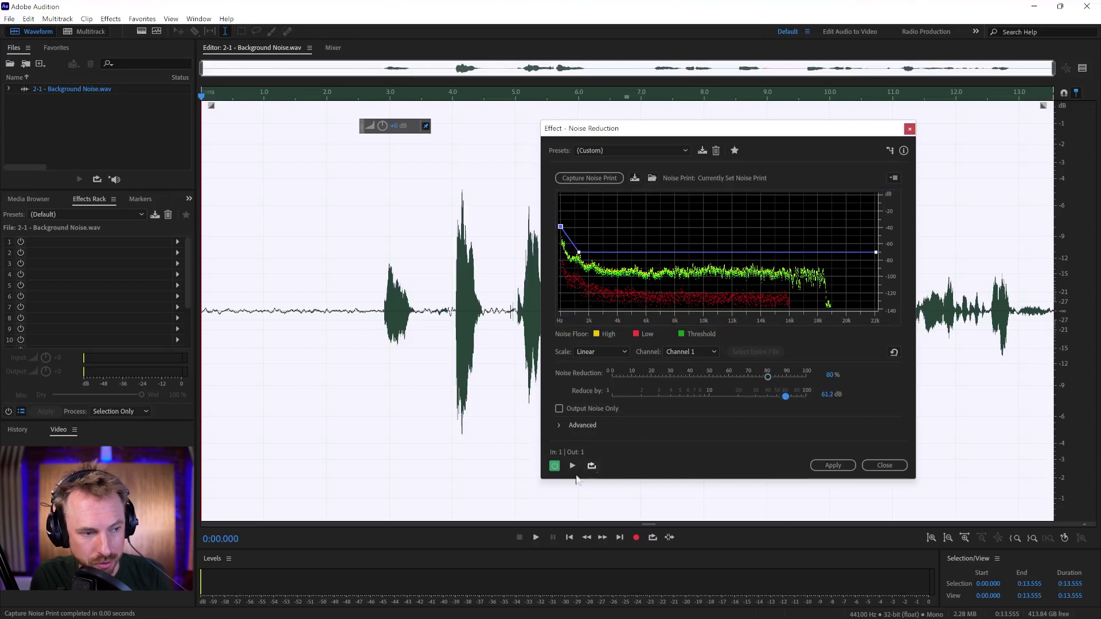
{"action": "left_click", "coordinate": [572, 464]}
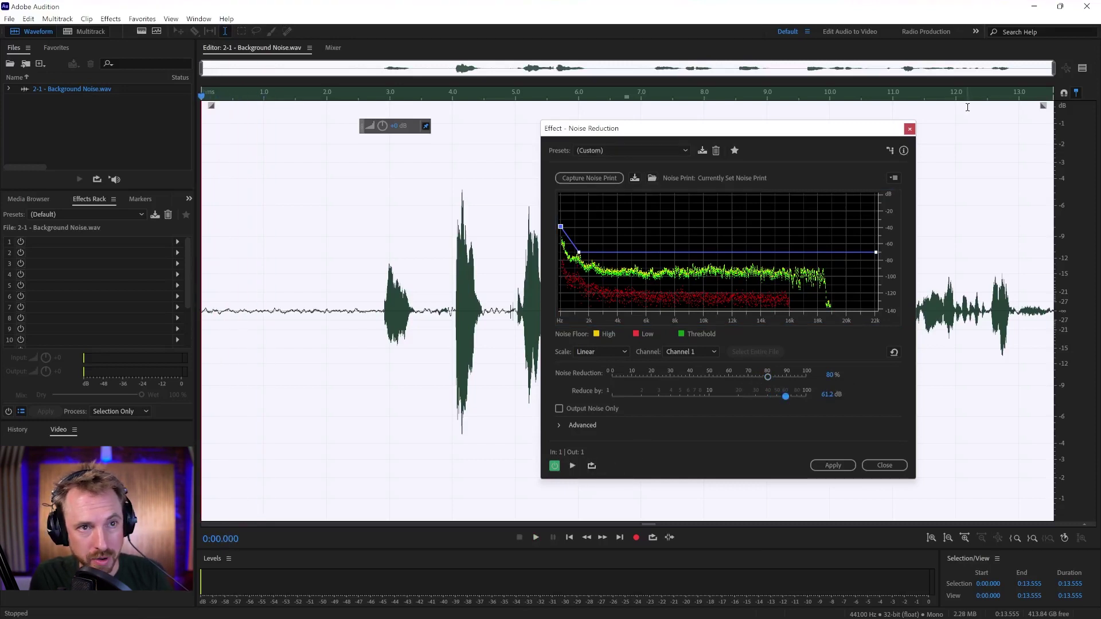
{"action": "left_click", "coordinate": [1082, 68]}
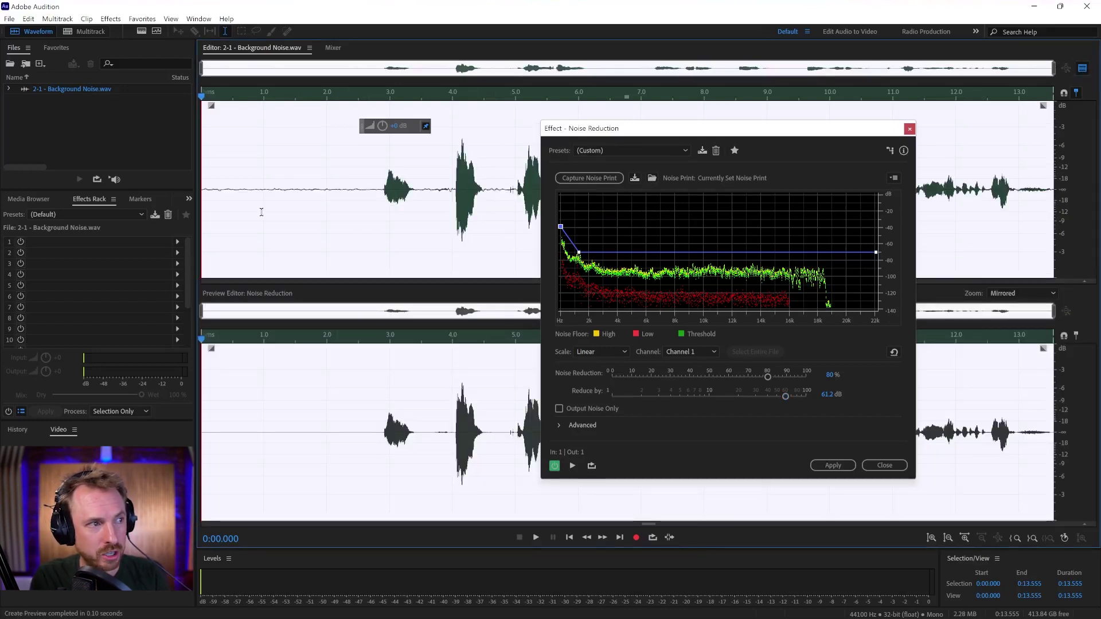
{"action": "left_click", "coordinate": [243, 209]}
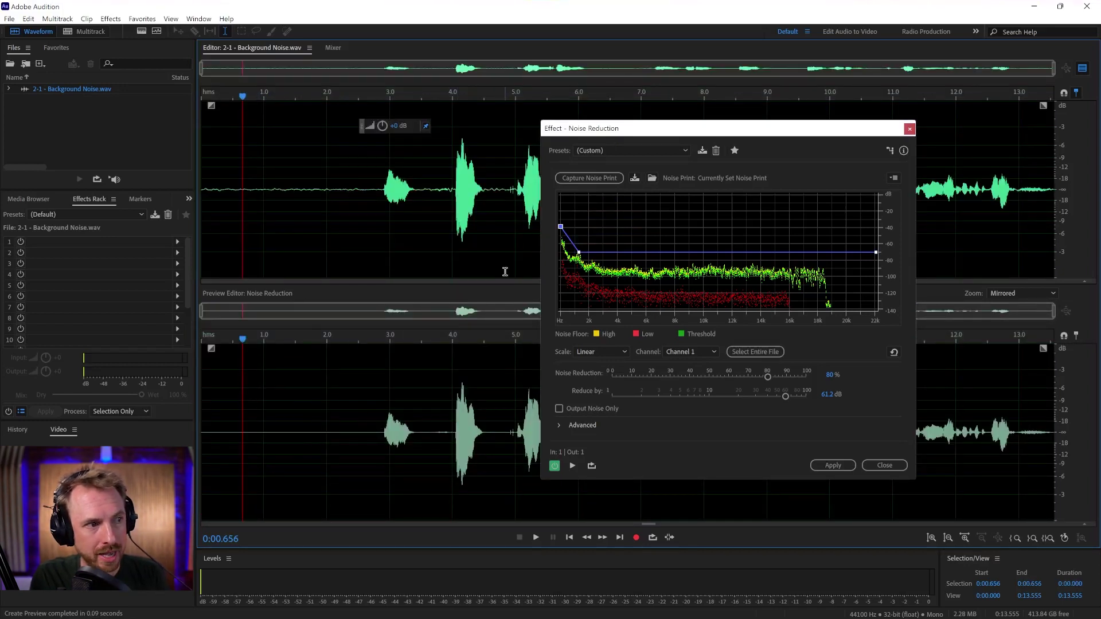
{"action": "key", "text": "space"}
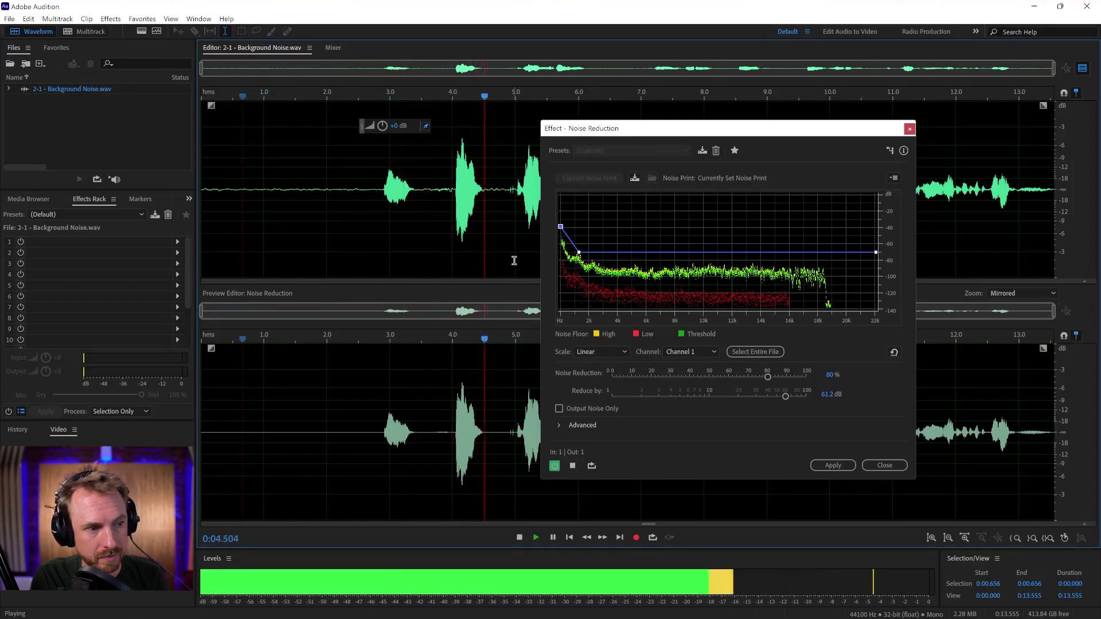
{"action": "key", "text": "space"}
Step: Discard Noise Reduction unapplied, hide its preview, and switch to the DeNoise effect
{"action": "left_click", "coordinate": [909, 131]}
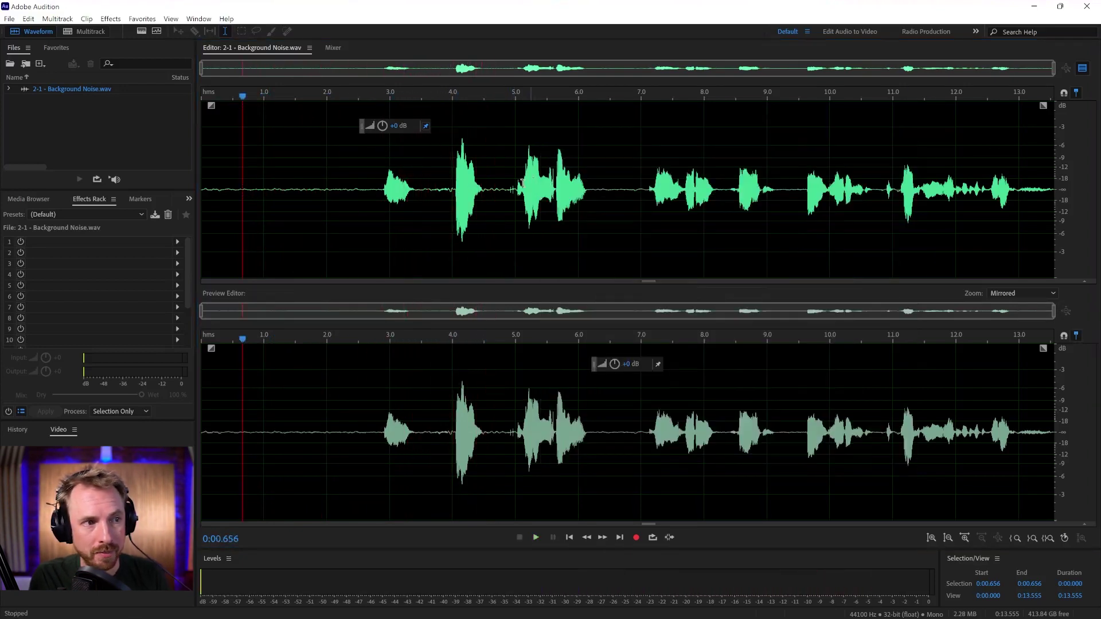
{"action": "left_click", "coordinate": [1082, 68]}
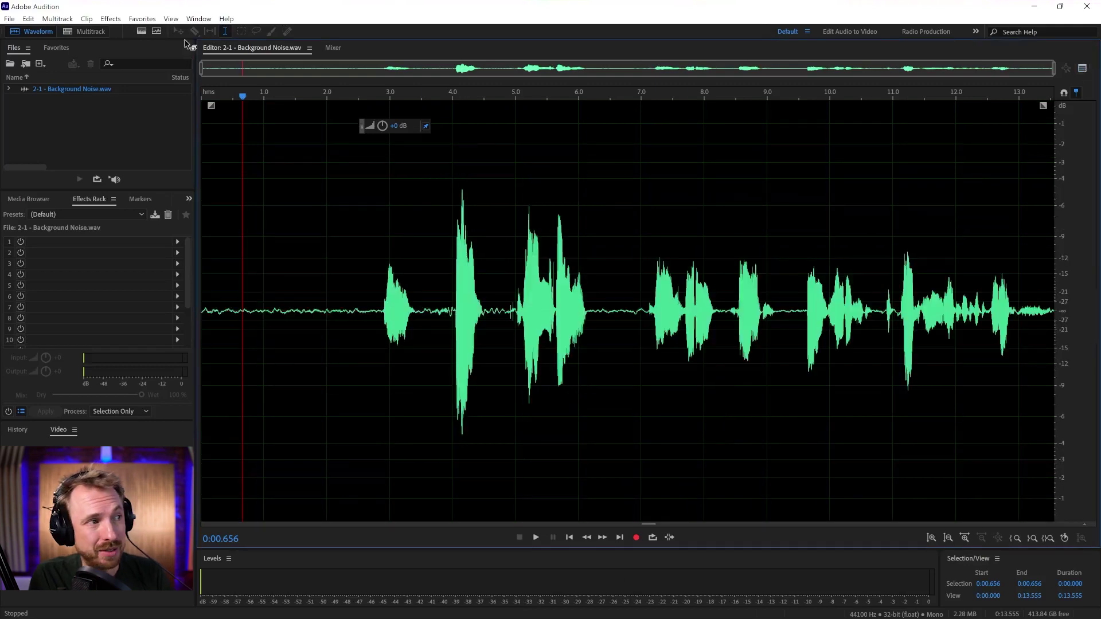
{"action": "left_click", "coordinate": [111, 17]}
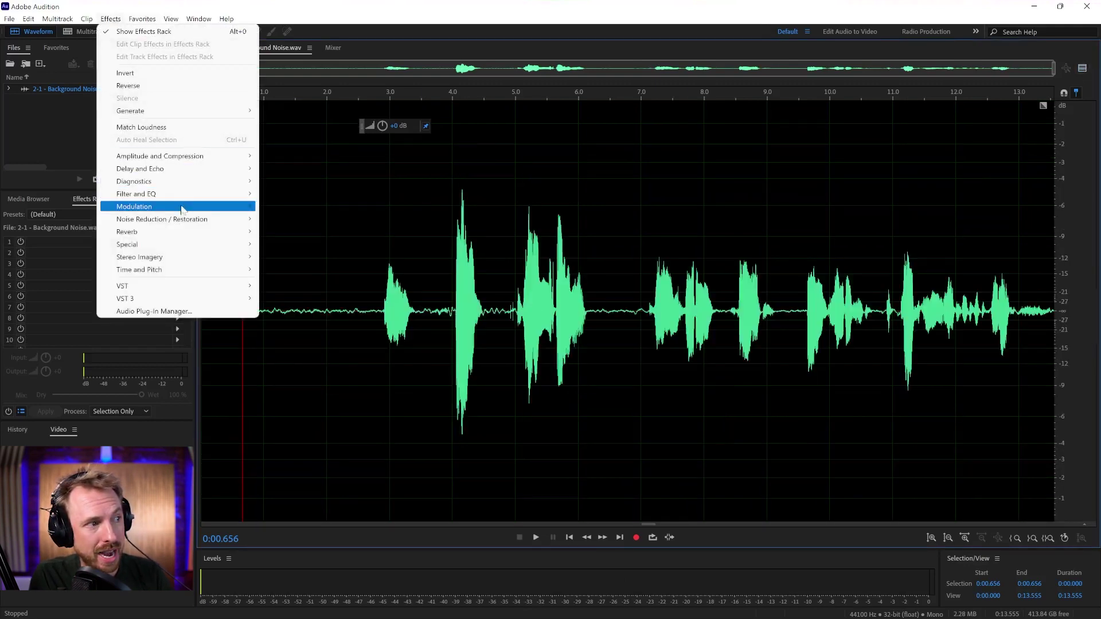
{"action": "mouse_move", "coordinate": [162, 219]}
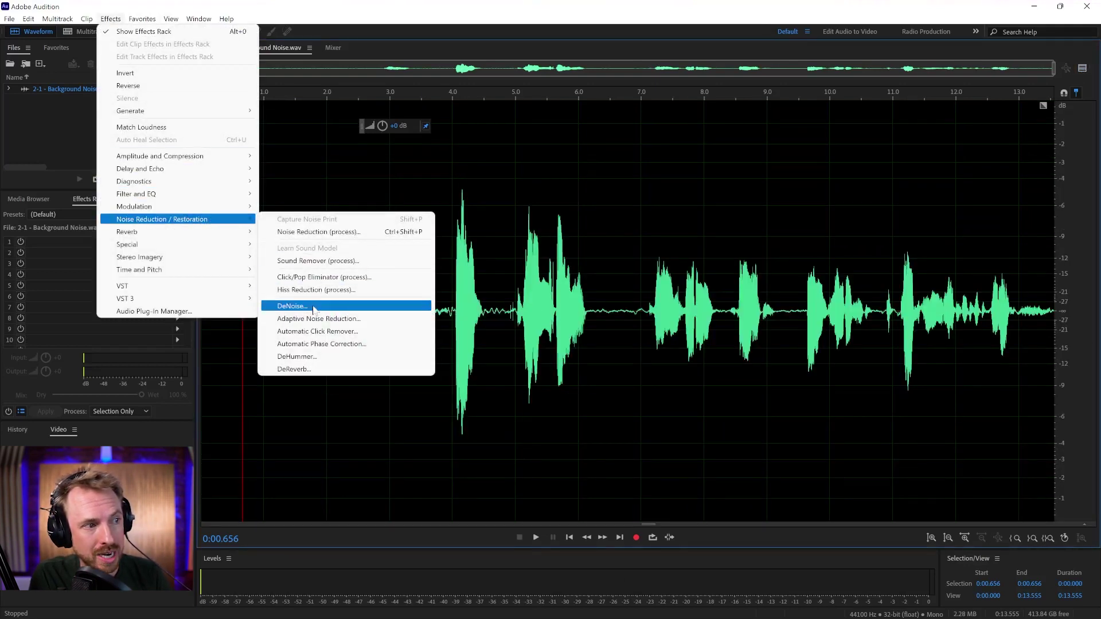
{"action": "left_click", "coordinate": [291, 305]}
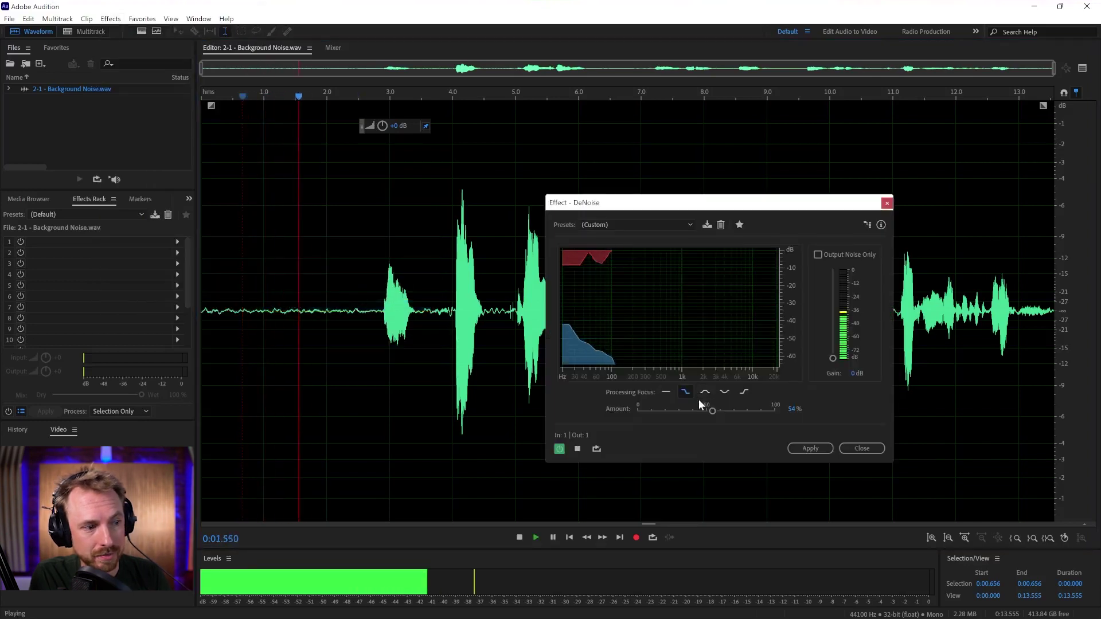
{"action": "key", "text": "space"}
Step: Preview DeNoise at 100% amount against the original waveform, then close it
{"action": "left_click_drag", "start_coordinate": [710, 411], "coordinate": [743, 413]}
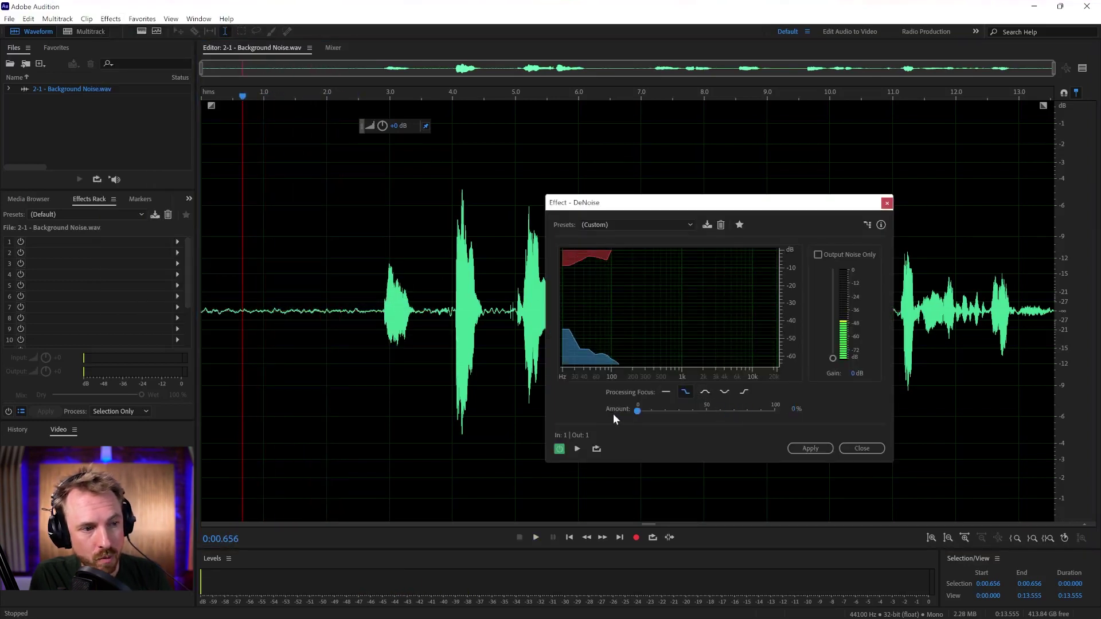
{"action": "key", "text": "space"}
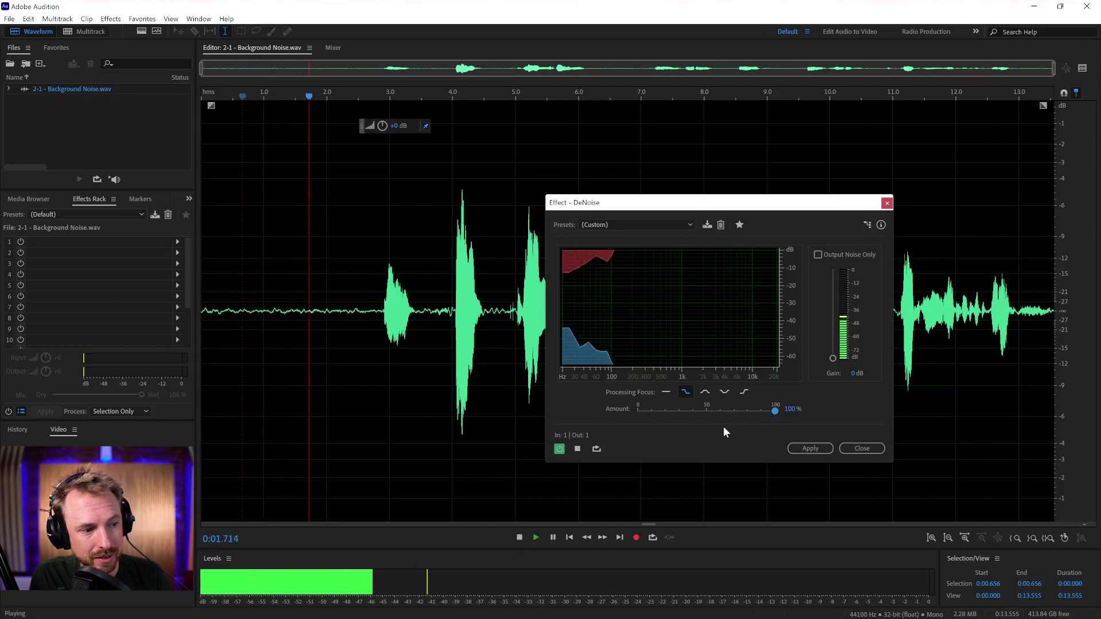
{"action": "key", "text": "space"}
{"action": "left_click", "coordinate": [1079, 67]}
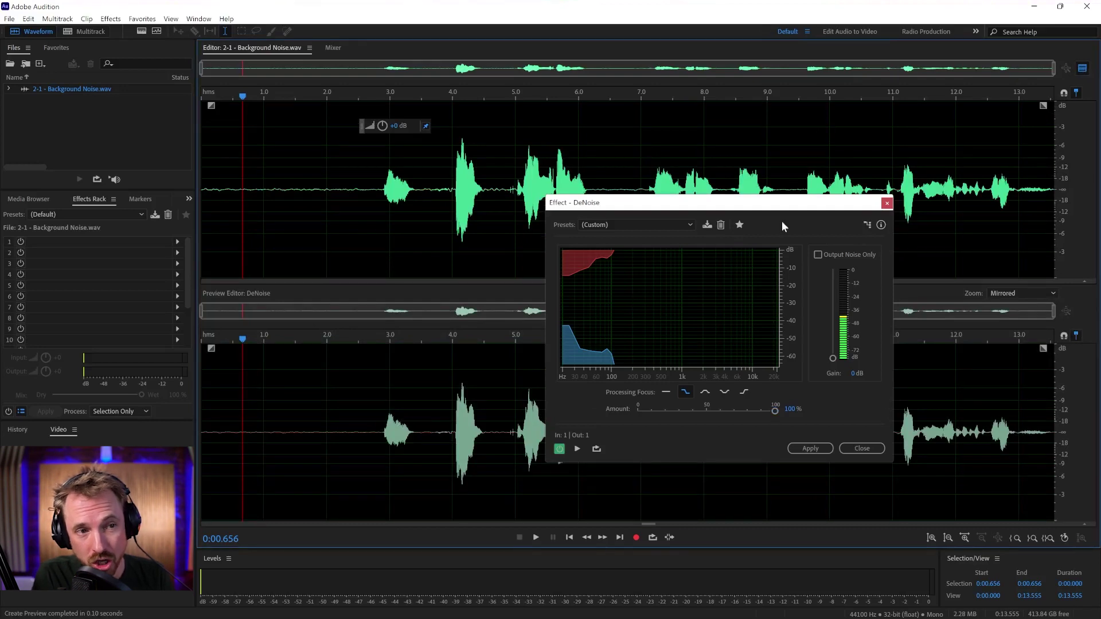
{"action": "left_click", "coordinate": [888, 204]}
{"action": "left_click", "coordinate": [269, 216]}
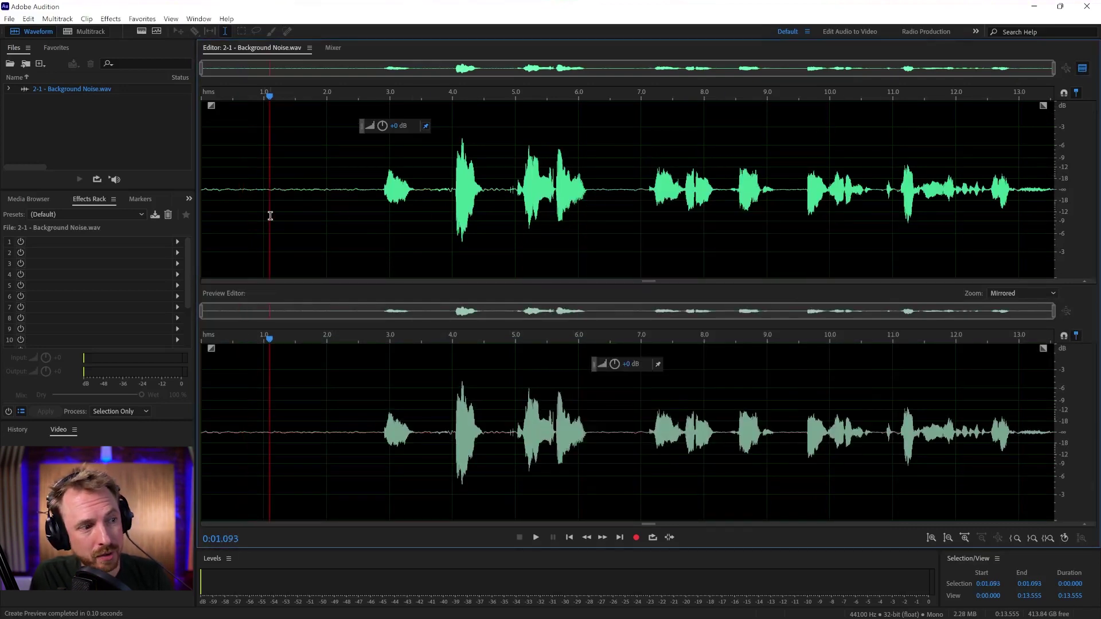
Step: Bring up the Dynamics effect and load its (Default) preset
{"action": "left_click", "coordinate": [111, 18]}
{"action": "mouse_move", "coordinate": [161, 156]}
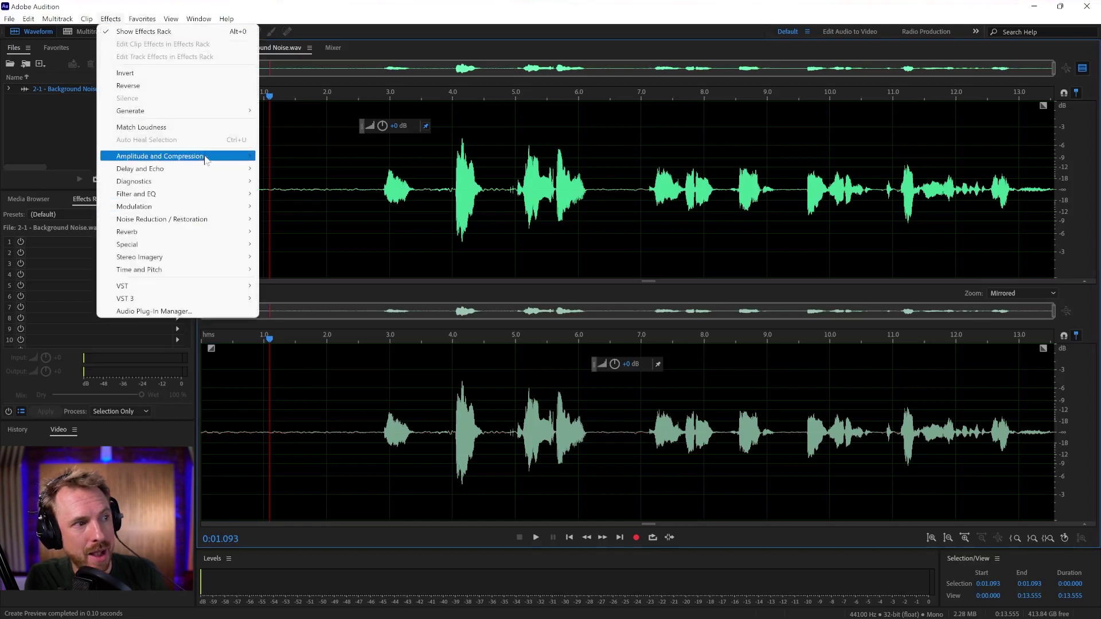
{"action": "left_click", "coordinate": [297, 194]}
{"action": "left_click_drag", "start_coordinate": [464, 176], "coordinate": [753, 148]}
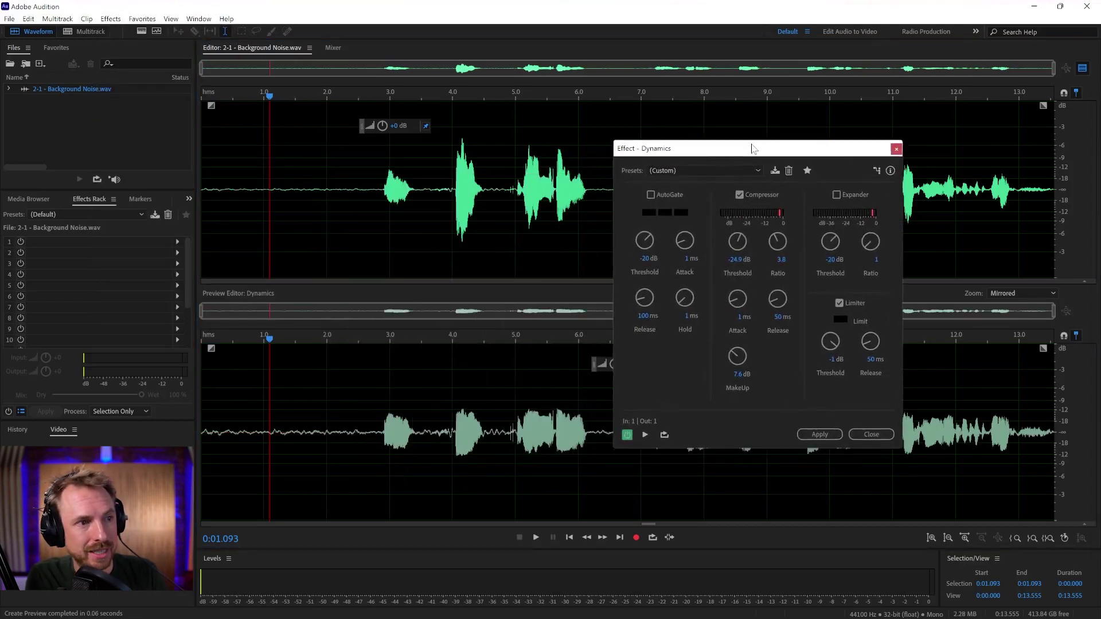
{"action": "left_click", "coordinate": [704, 169]}
{"action": "left_click", "coordinate": [665, 184]}
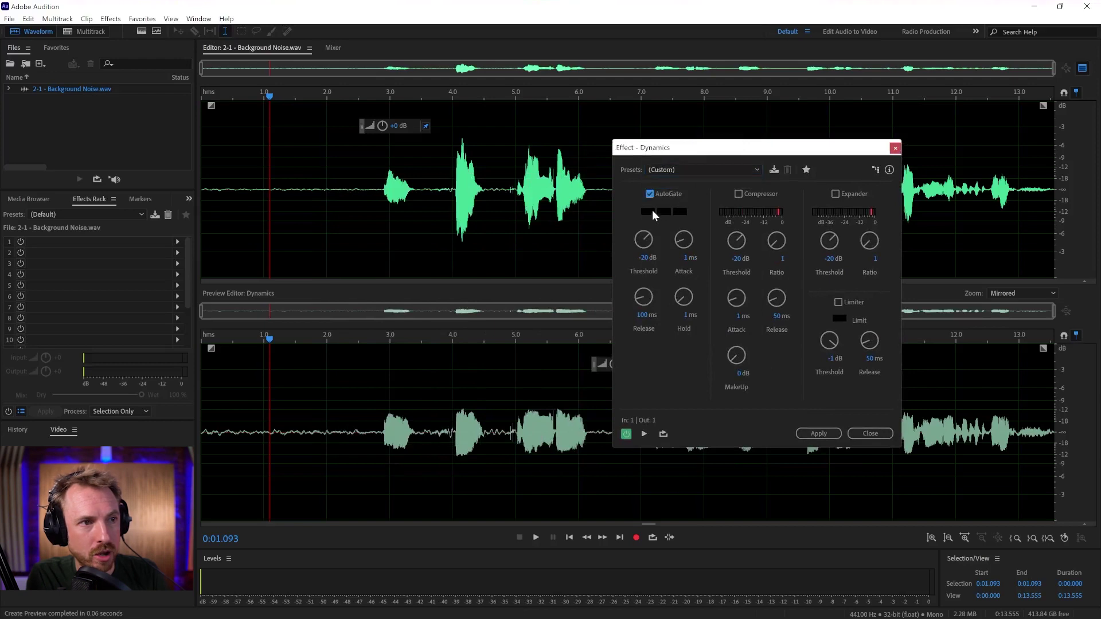
Step: Set AutoGate to -28.3 dB threshold with 48.5 ms hold and preview the gated speech
{"action": "left_click_drag", "start_coordinate": [644, 256], "coordinate": [644, 262]}
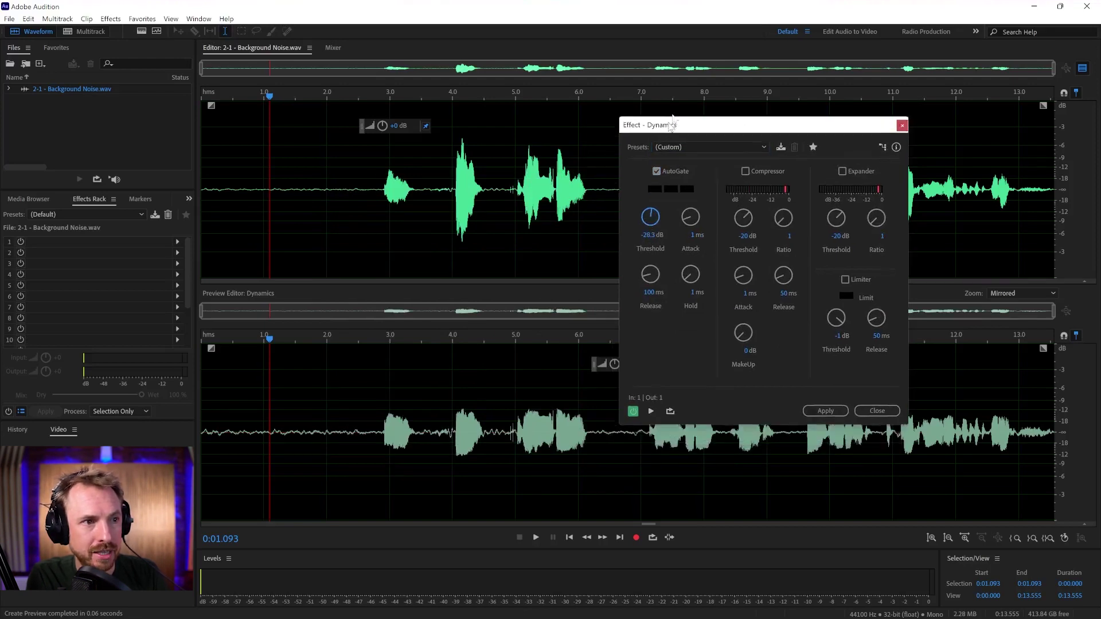
{"action": "left_click_drag", "start_coordinate": [753, 148], "coordinate": [770, 97]}
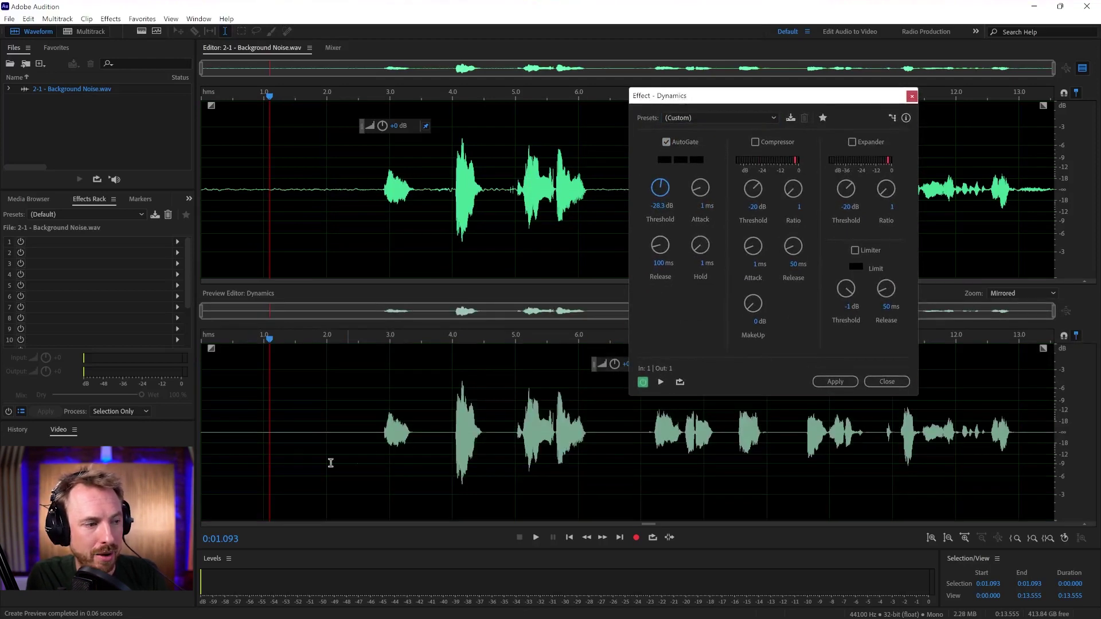
{"action": "key", "text": "space"}
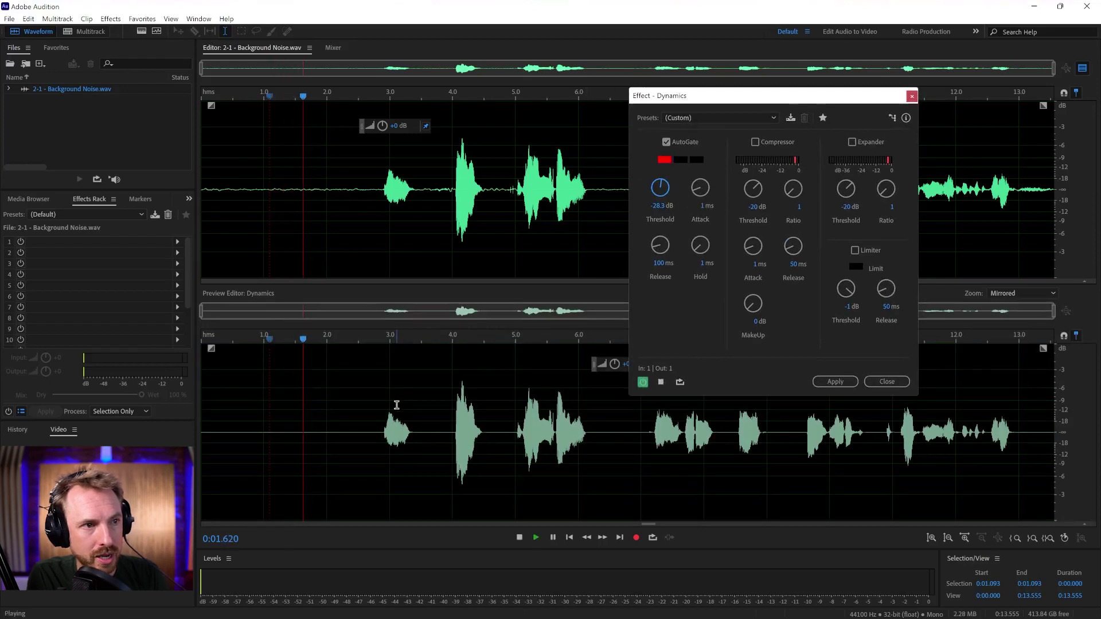